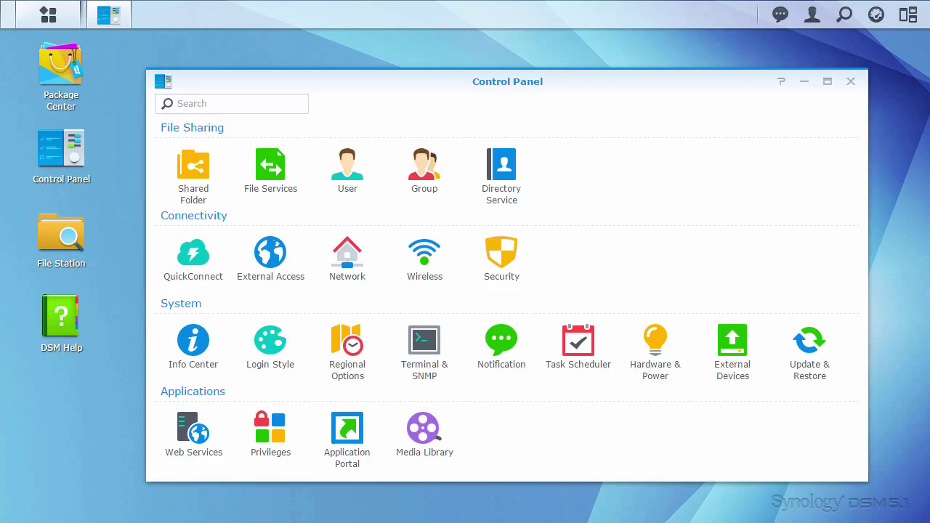
# Start creating a new local user account and enter the user's name.
pyautogui.click(347, 157)
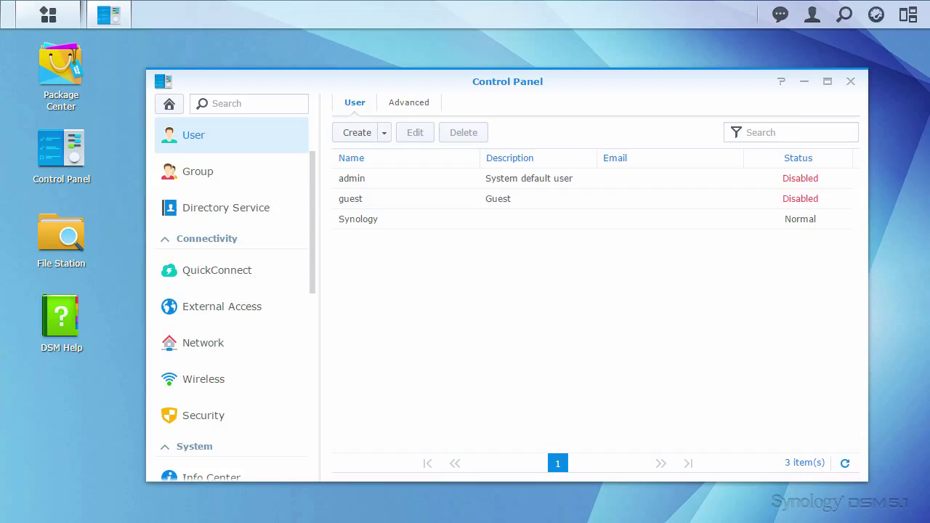
pyautogui.click(337, 132)
pyautogui.click(462, 208)
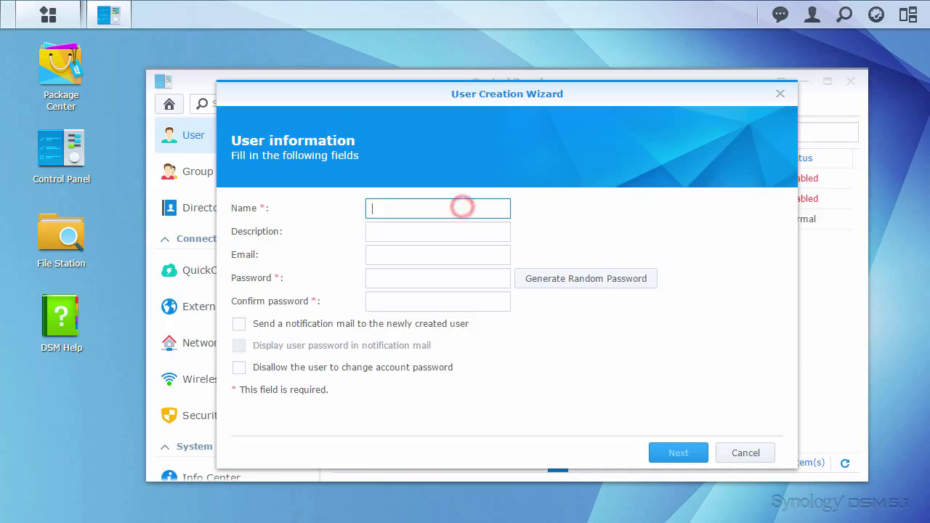
pyautogui.write('Harrison')
# Enter the account password for the new user, repeat it in the confirmation field and continue to group selection.
pyautogui.press('Tab')
pyautogui.press('Tab')
pyautogui.press('Tab')
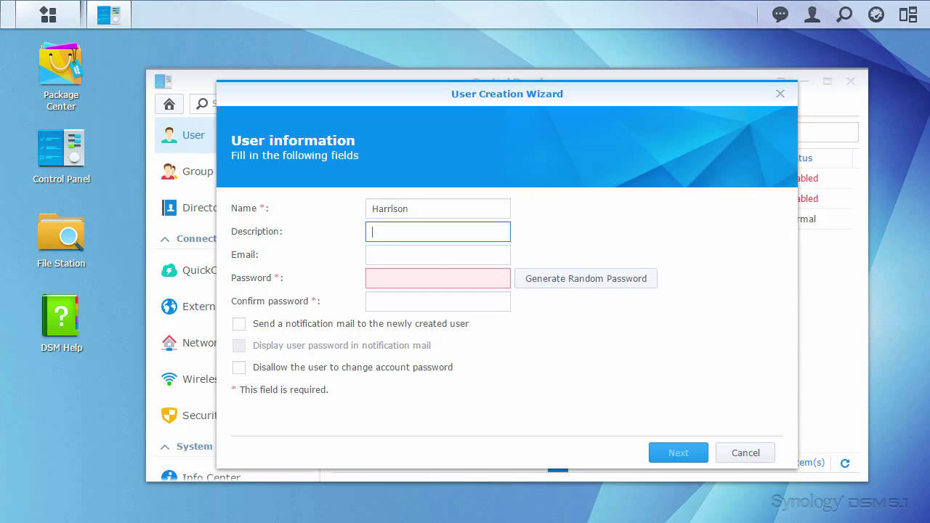
pyautogui.write('•••••••••••••••')
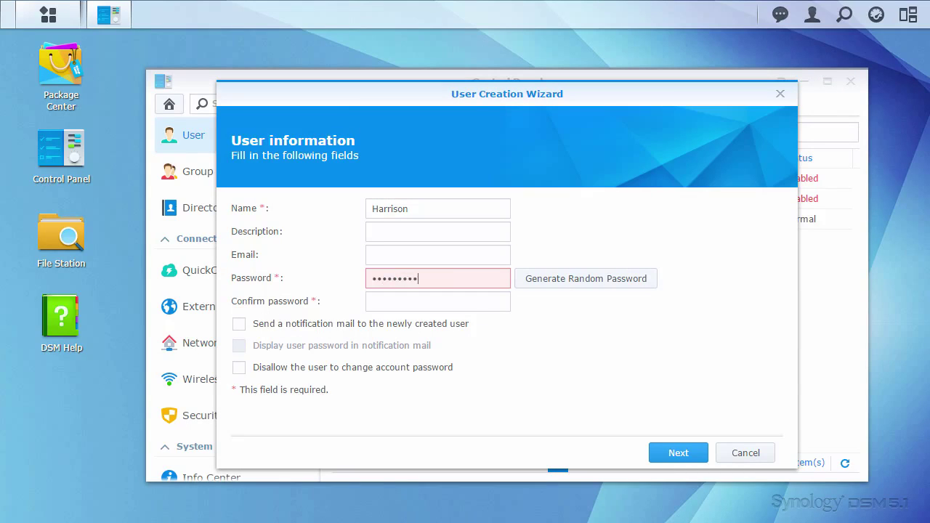
pyautogui.write('•')
pyautogui.press('Tab')
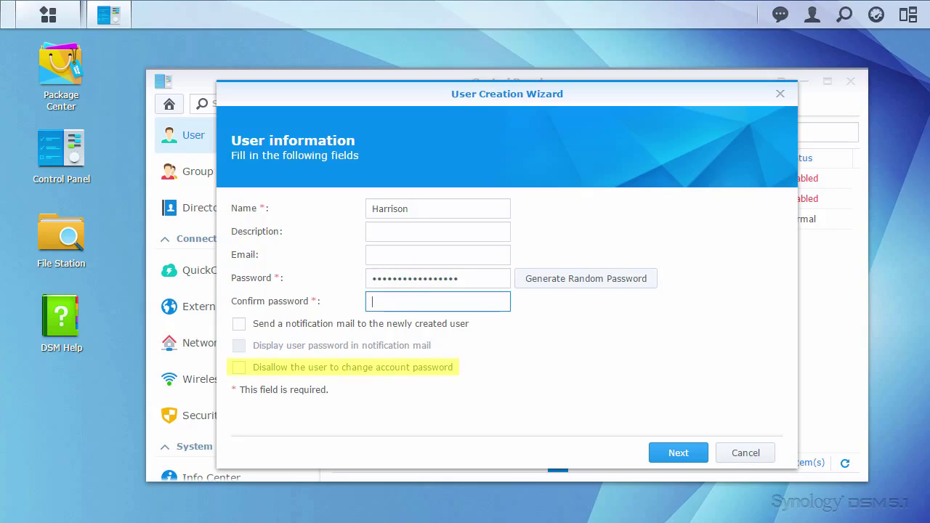
pyautogui.write('••••••••••••••••')
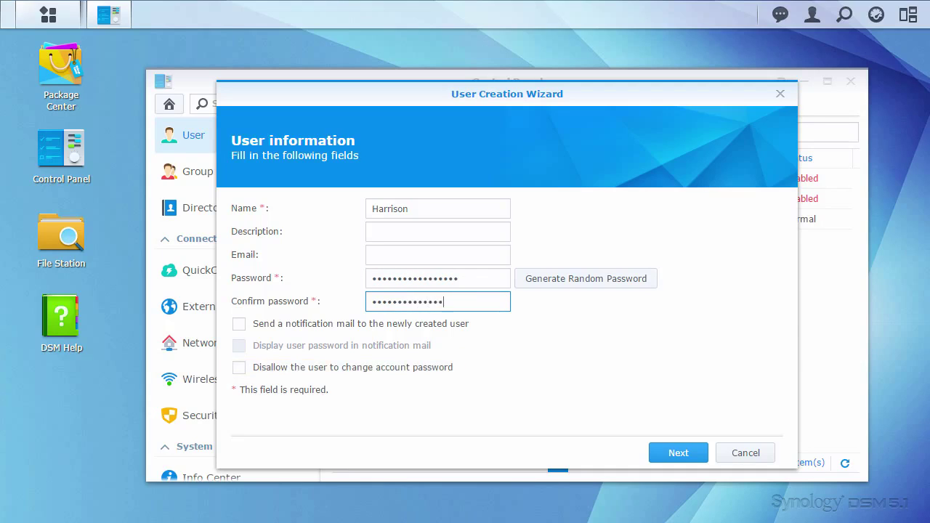
pyautogui.click(665, 450)
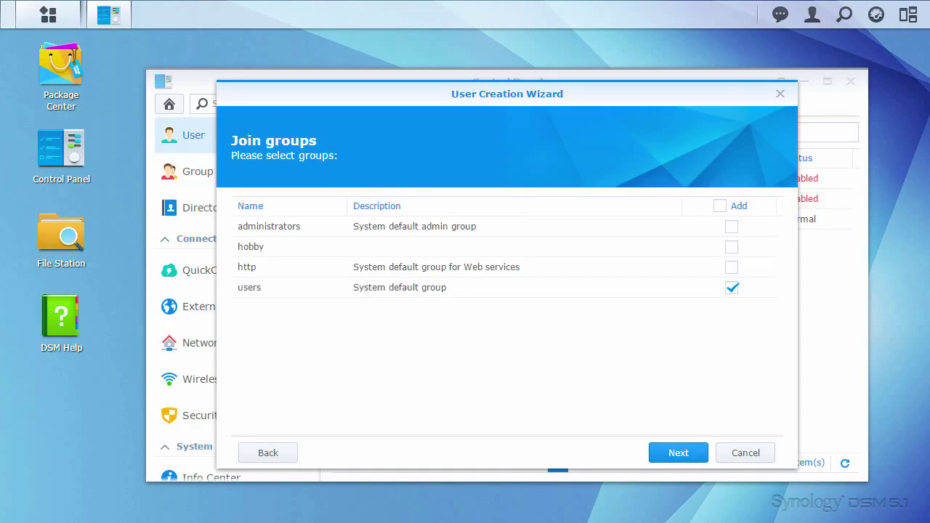
# Keep the default users group and grant the new user Read/Write access to the music shared folder, without enabling a quota.
pyautogui.click(684, 452)
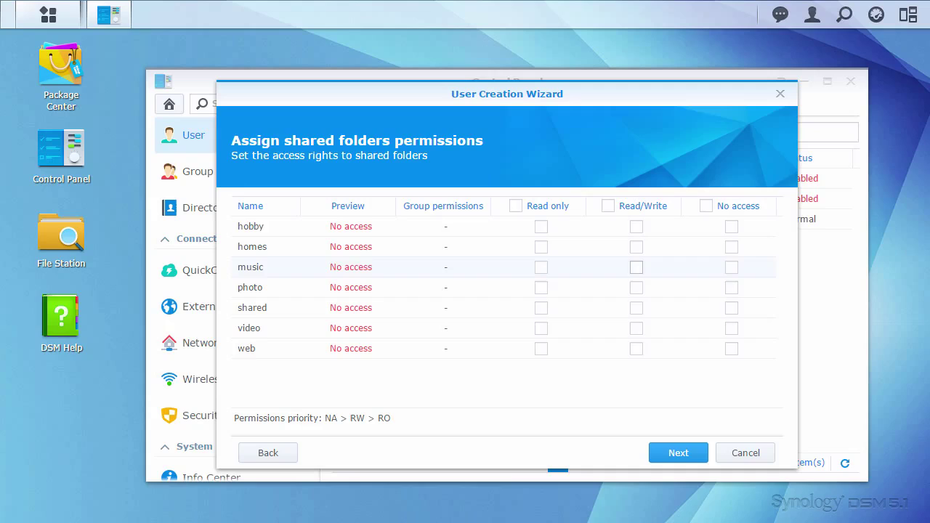
pyautogui.click(636, 267)
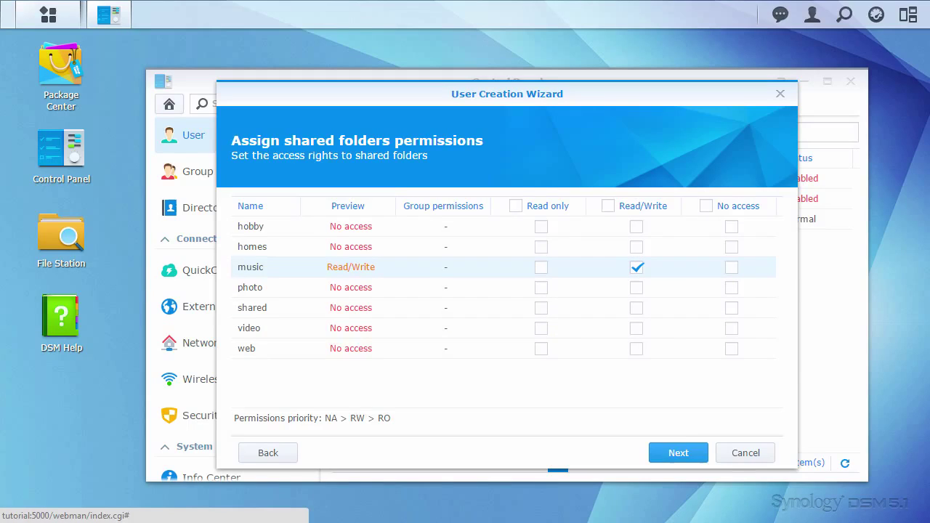
pyautogui.click(676, 451)
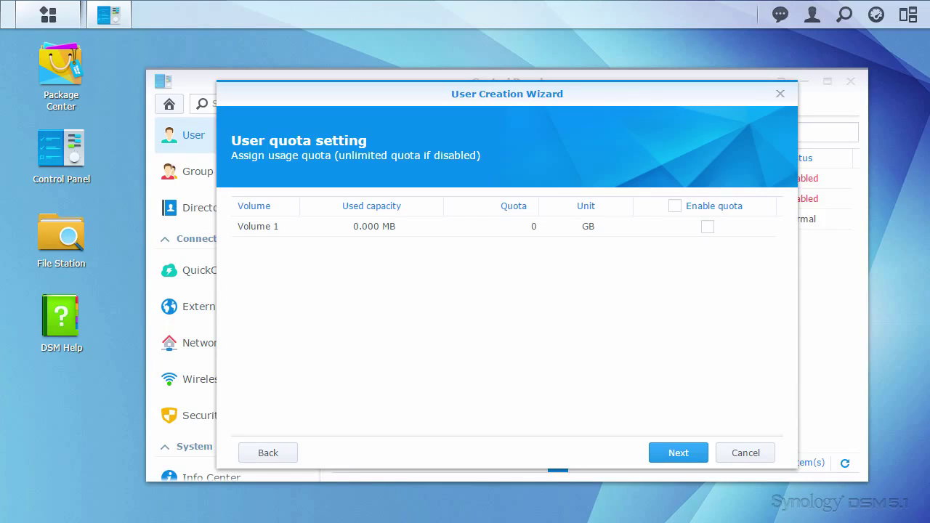
pyautogui.click(675, 451)
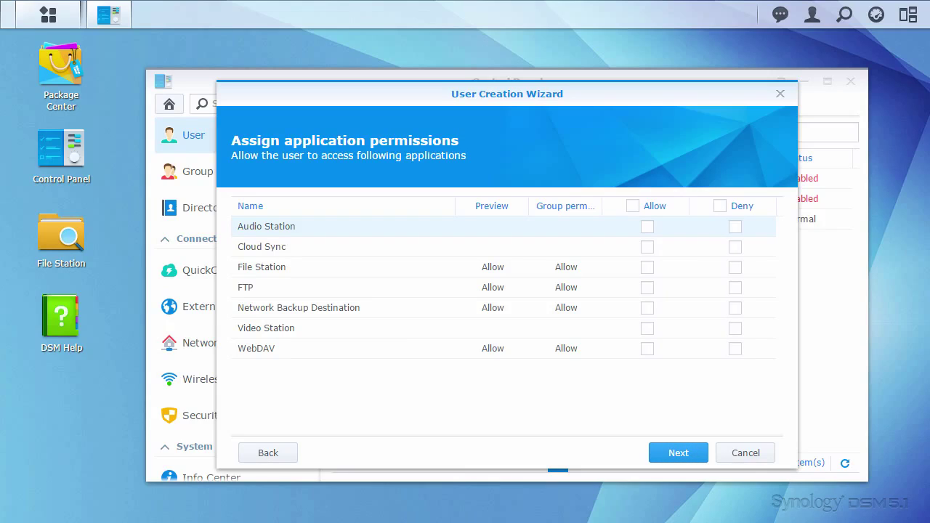
# Allow Audio Station, File Station, FTP and WebDAV, deny Network Backup Destination, and apply the user settings without customizing speed limits.
pyautogui.click(647, 226)
pyautogui.click(646, 267)
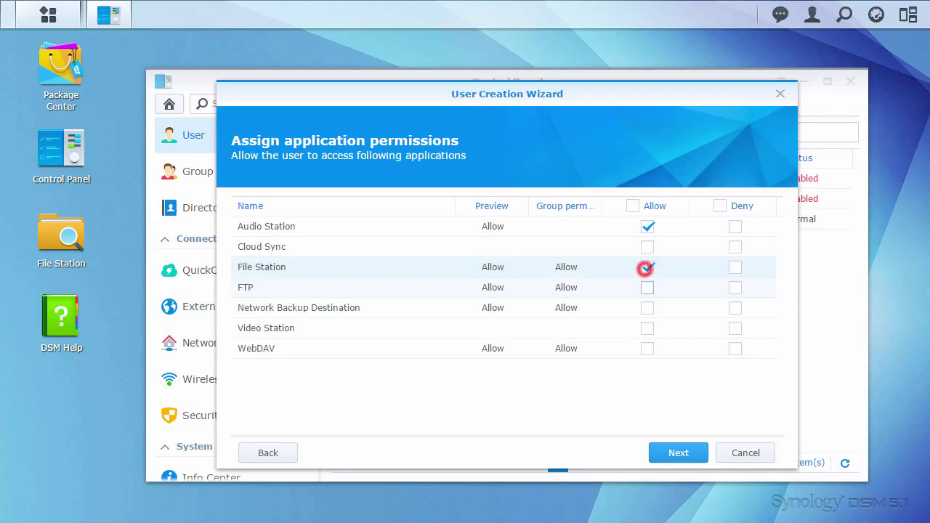
pyautogui.click(645, 287)
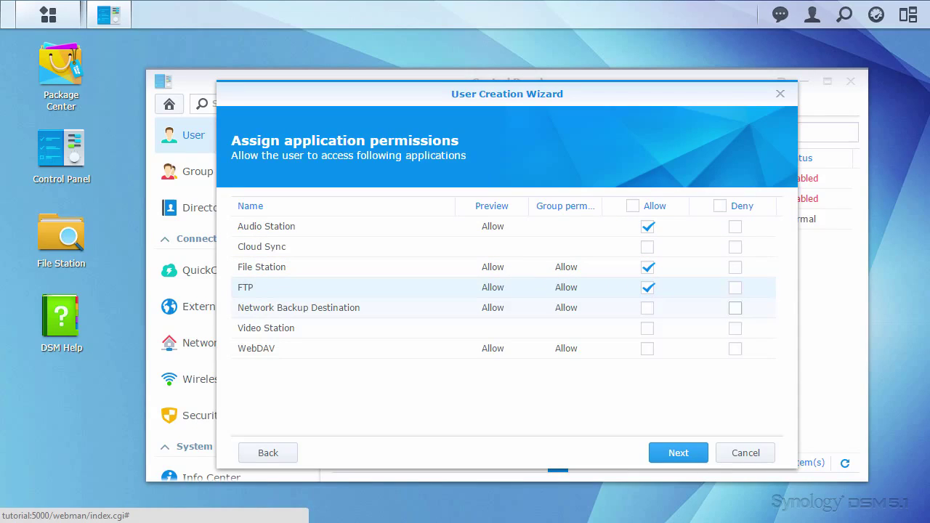
pyautogui.click(735, 307)
pyautogui.click(646, 349)
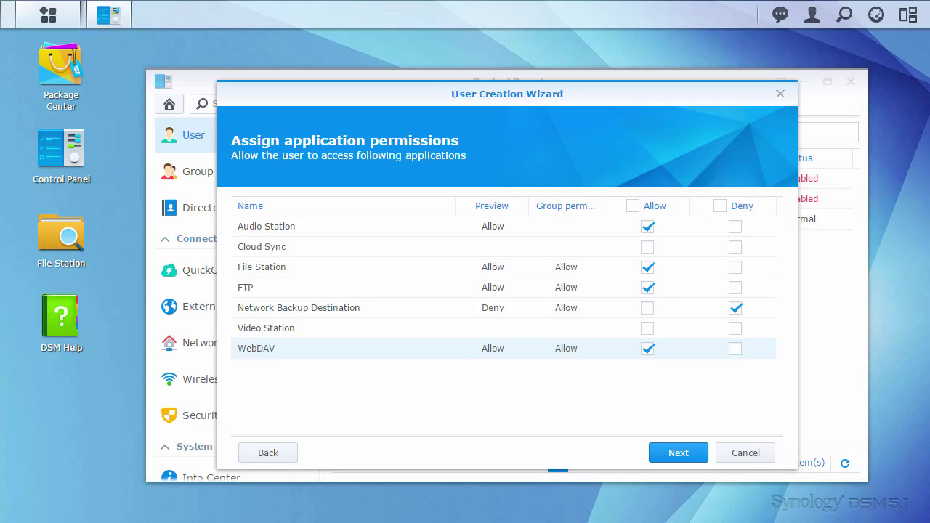
pyautogui.click(678, 452)
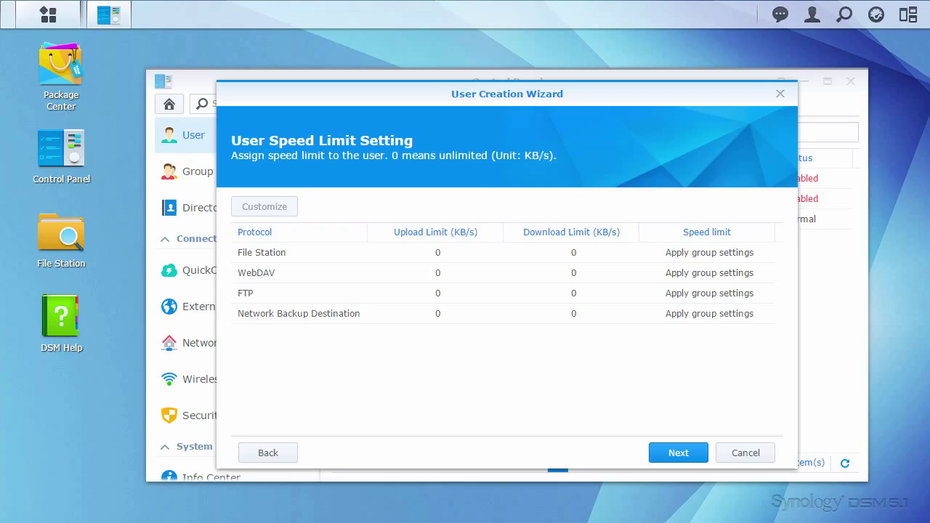
pyautogui.click(677, 452)
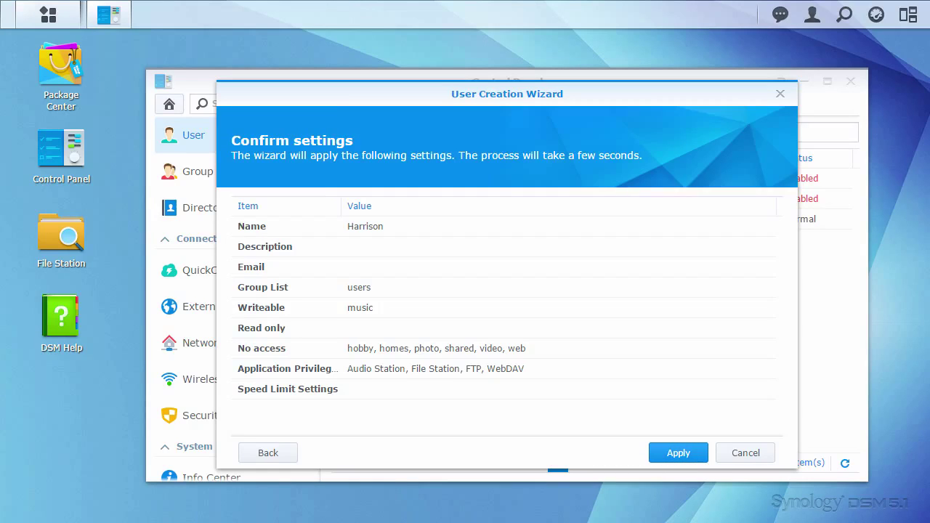
pyautogui.click(678, 452)
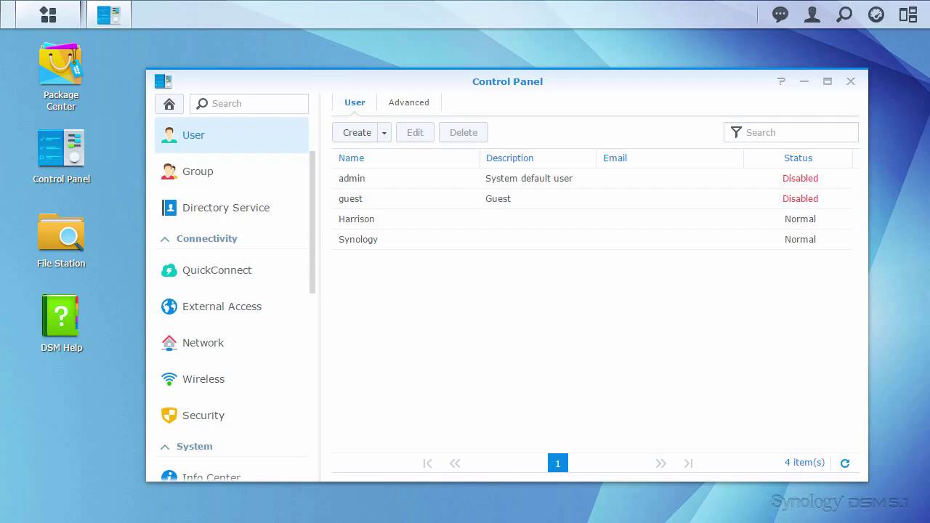
# Start a new shared folder named taxes on Volume 1, with the Recycle Bin enabled and restricted to administrators only.
pyautogui.scroll(3, 311, 232)
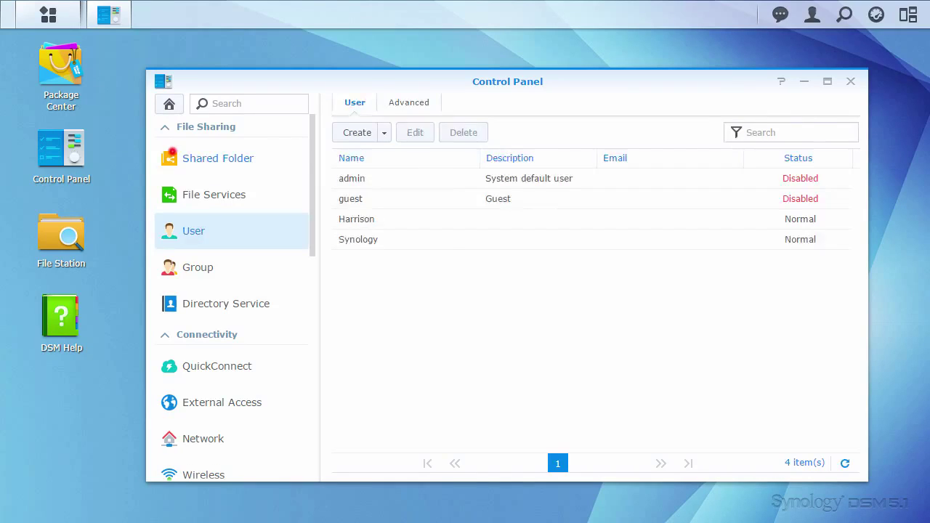
pyautogui.click(172, 149)
pyautogui.click(343, 104)
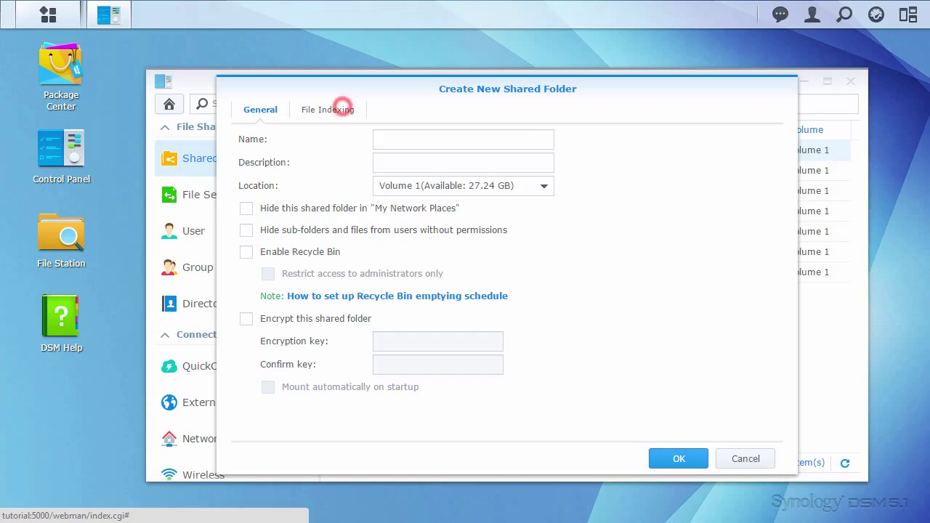
pyautogui.click(453, 133)
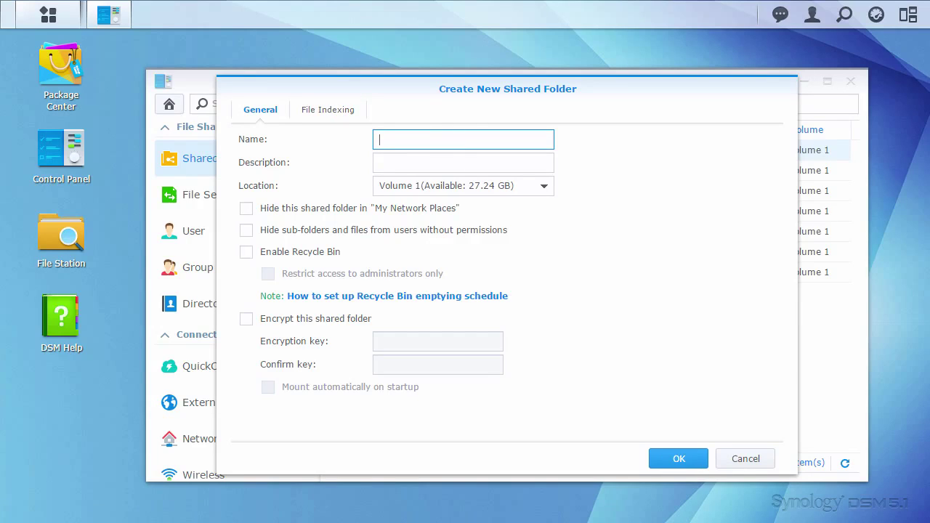
pyautogui.write('taxes')
pyautogui.click(314, 250)
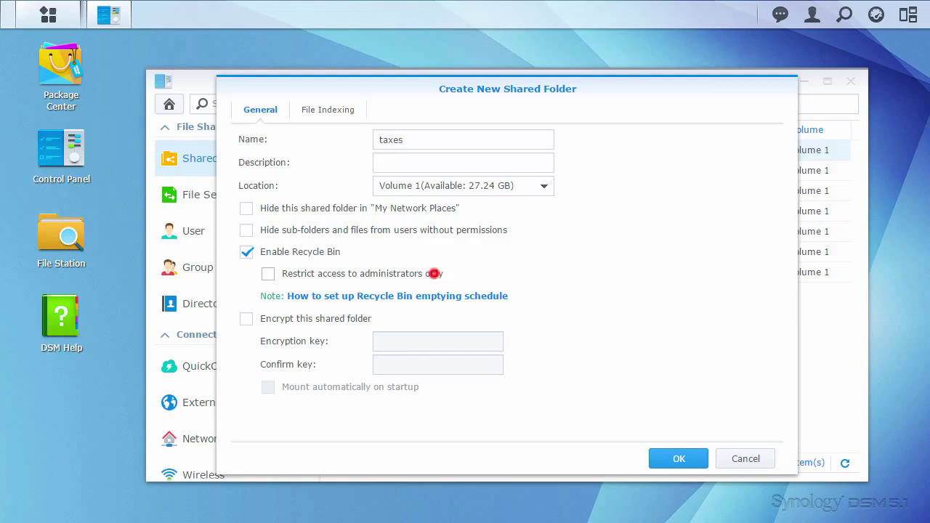
pyautogui.click(433, 274)
# Enable file indexing for the new shared folder and create it.
pyautogui.click(340, 111)
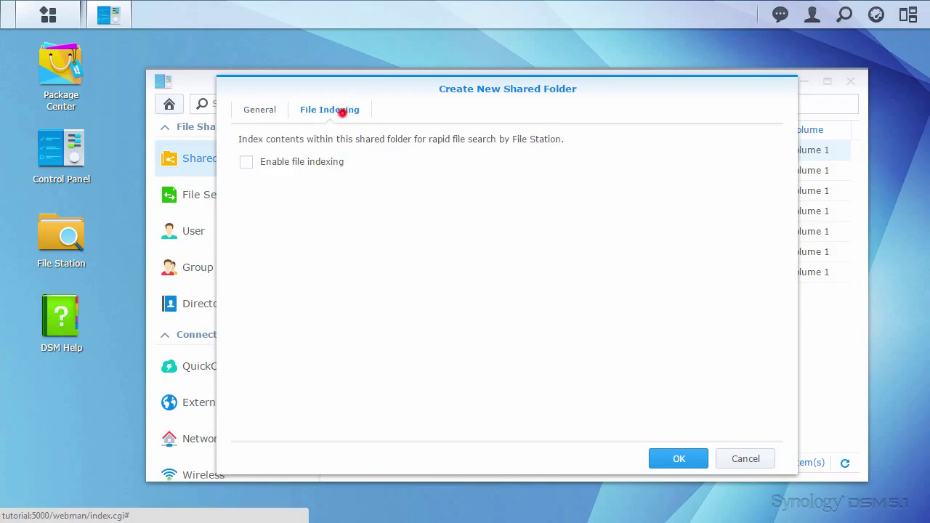
pyautogui.click(328, 162)
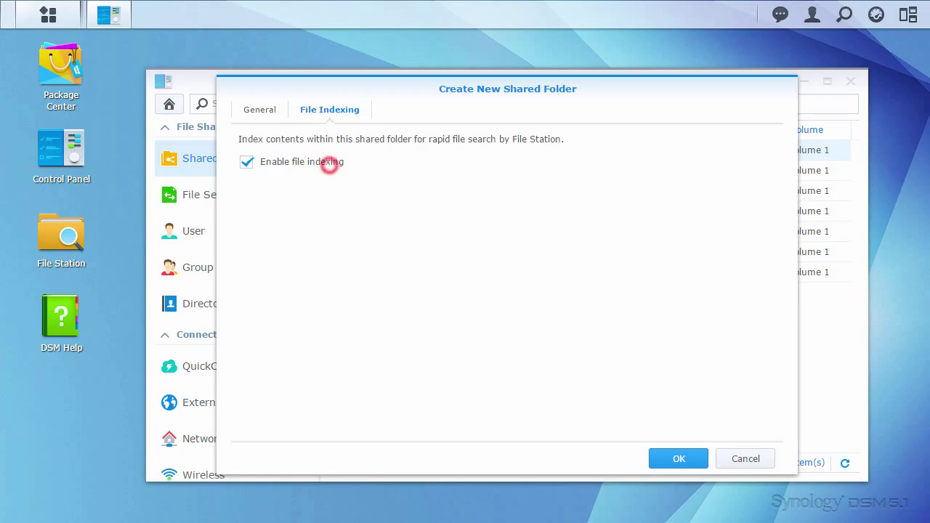
pyautogui.click(675, 459)
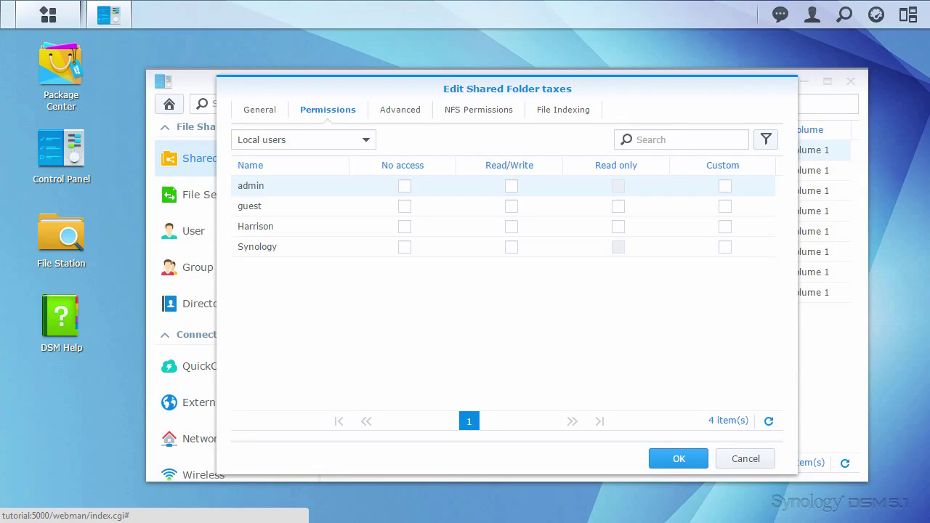
# Grant the local Synology user Read/Write permission on the taxes folder, review the local groups' permissions, and save.
pyautogui.click(511, 247)
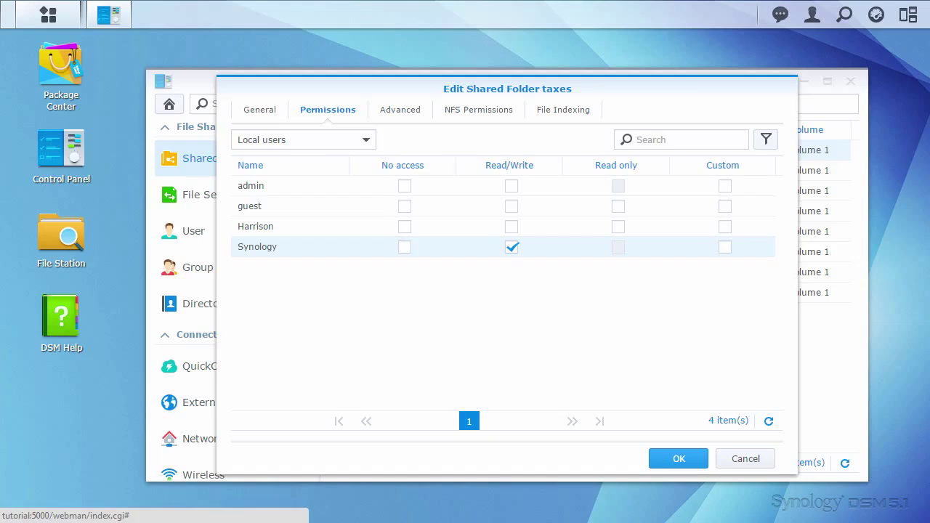
pyautogui.click(366, 140)
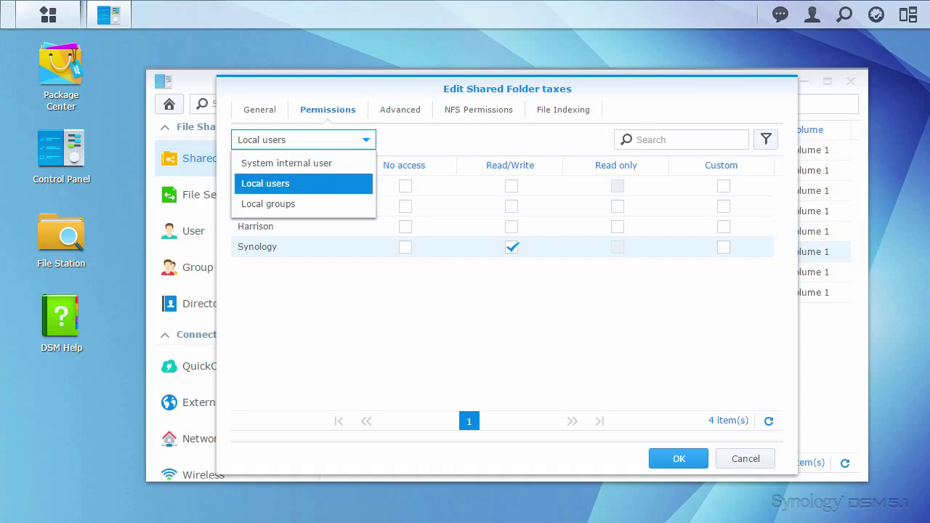
pyautogui.click(353, 202)
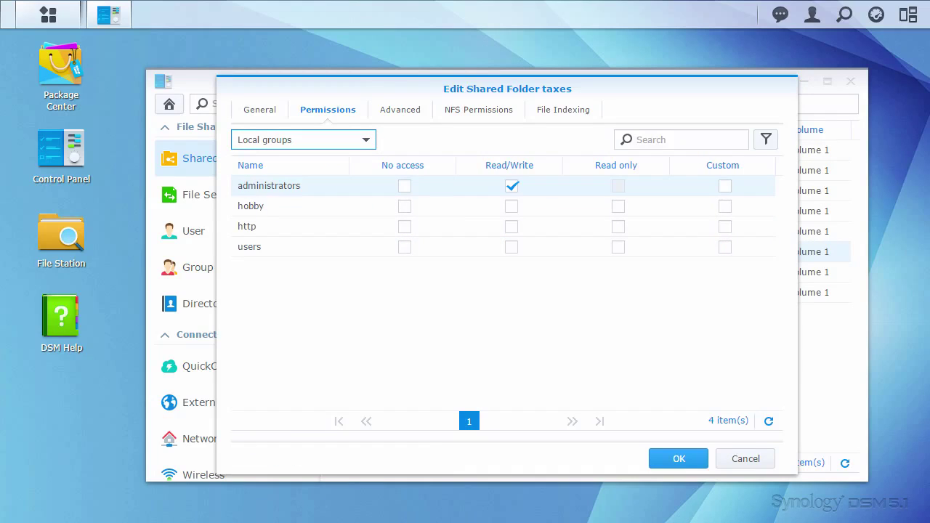
pyautogui.click(690, 463)
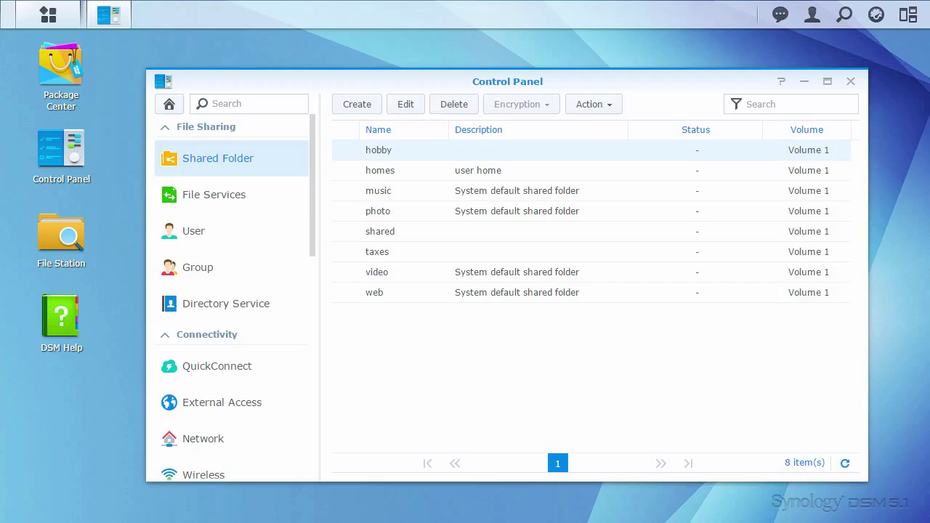
# Switch to File Station and select the taxes shared folder.
pyautogui.click(61, 236)
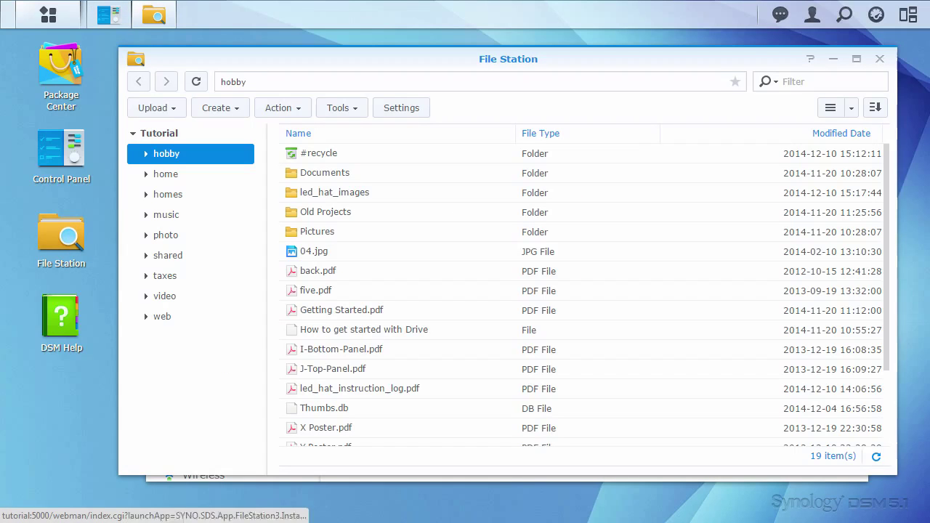
pyautogui.click(229, 275)
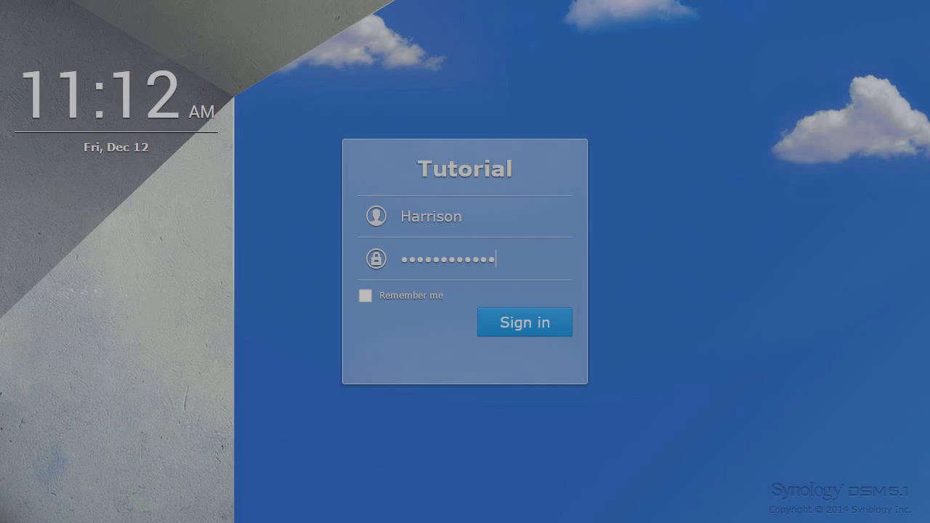
# Sign in as the newly created user and view the contents of the music folder in File Station.
pyautogui.press('Return')
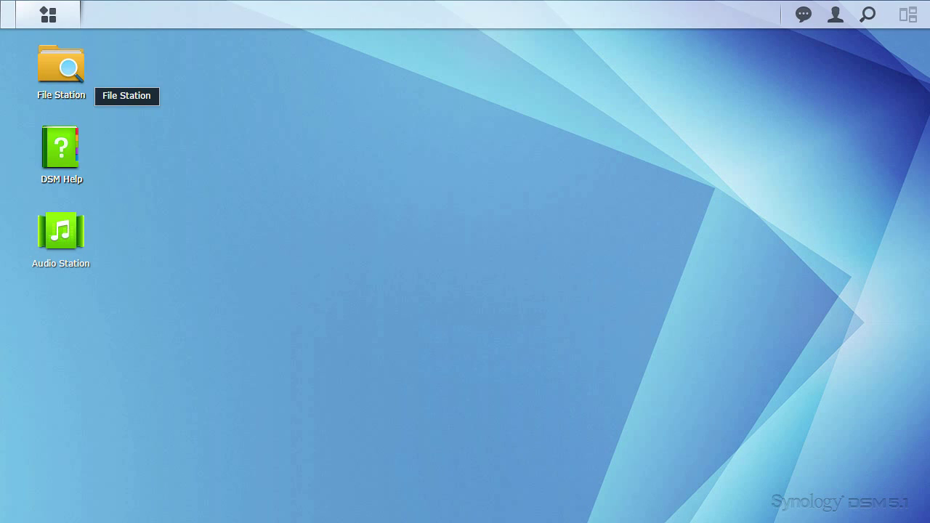
pyautogui.click(61, 65)
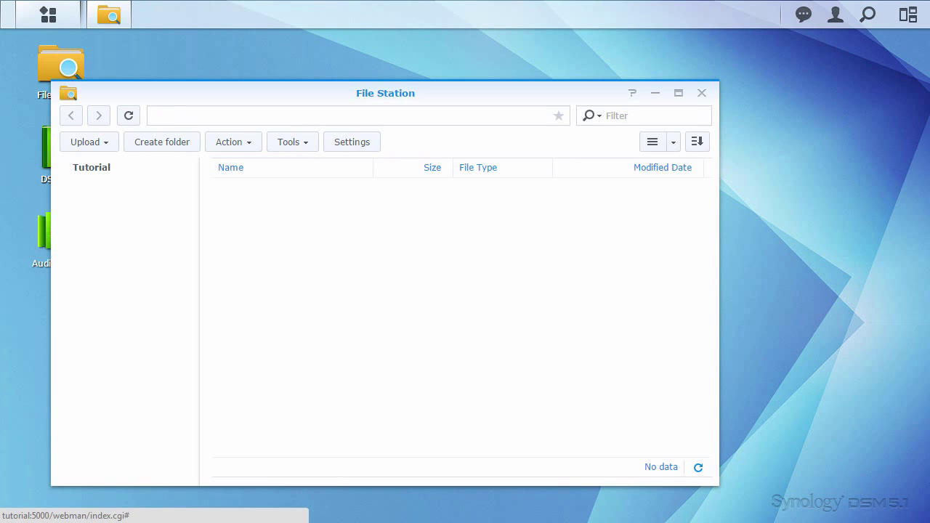
pyautogui.moveTo(234, 87); pyautogui.dragTo(328, 72)
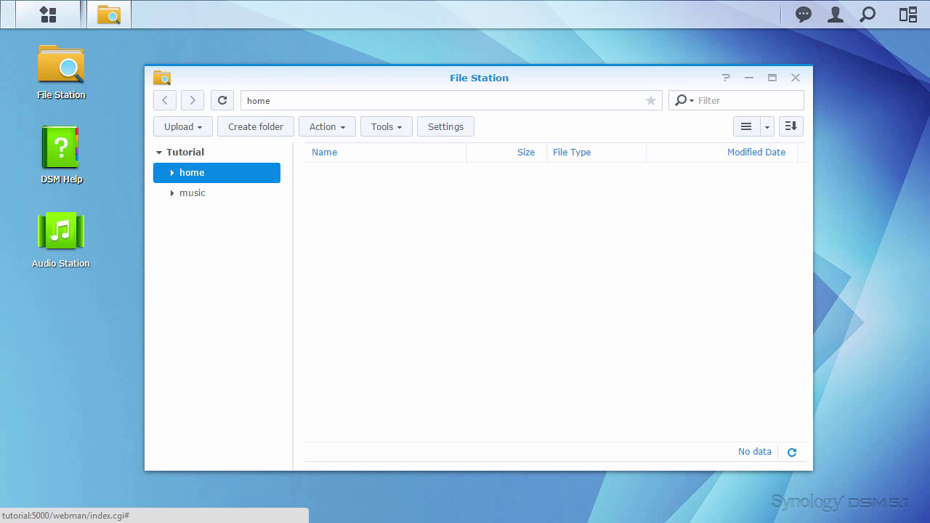
pyautogui.click(204, 198)
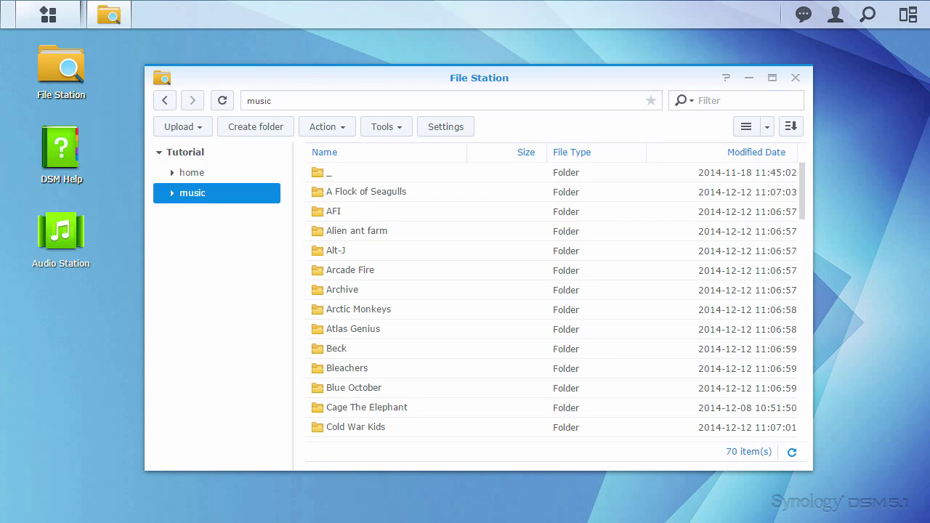
# Switch to Audio Station and browse the music library by folder.
pyautogui.click(61, 233)
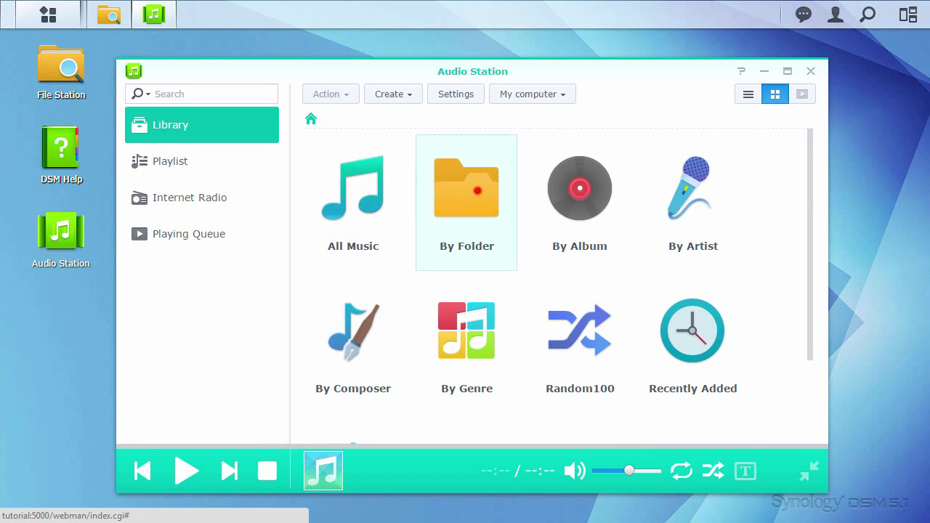
pyautogui.click(473, 193)
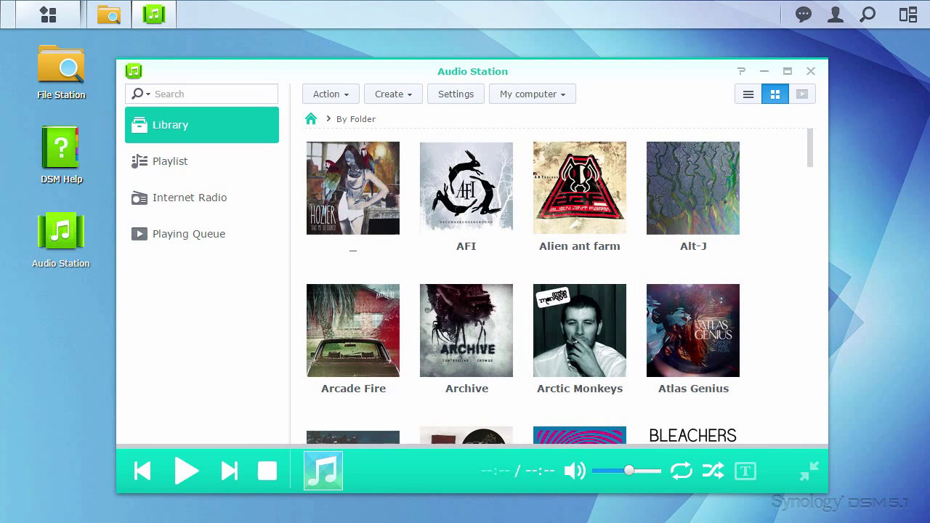